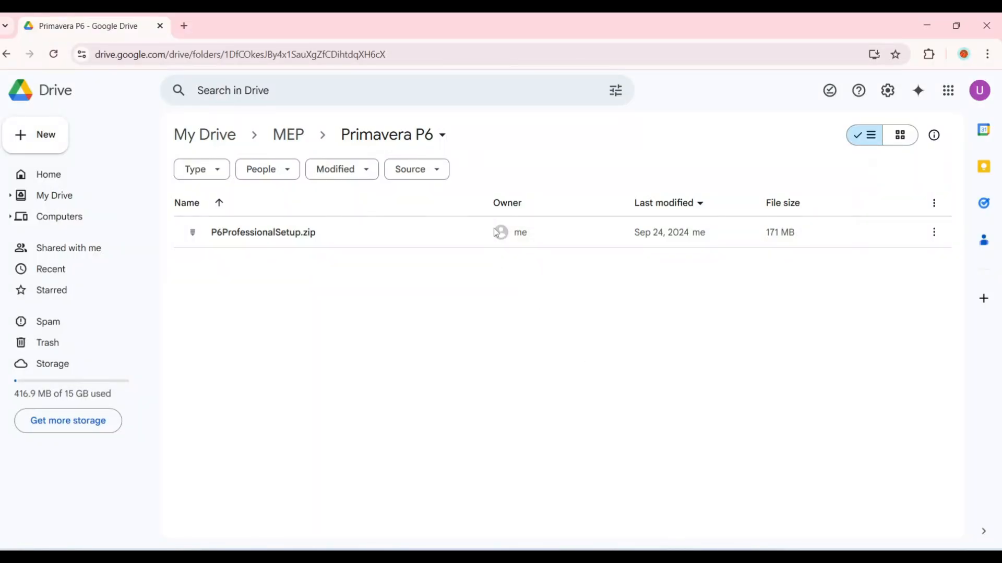
Step: Download the 171 MB P6ProfessionalSetup.zip from Google Drive, bypassing the virus-scan warning
double_click(446, 232)
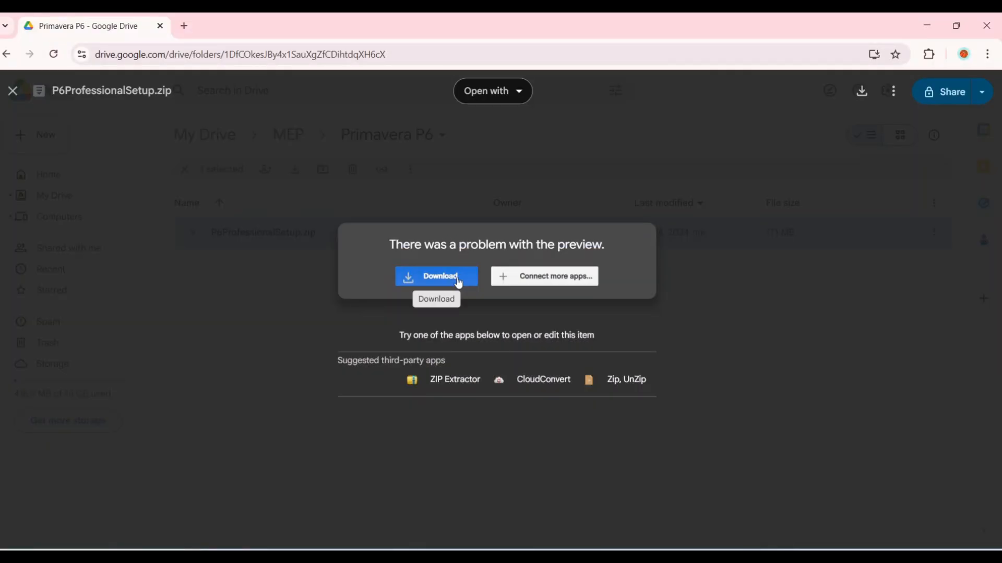
left_click(458, 282)
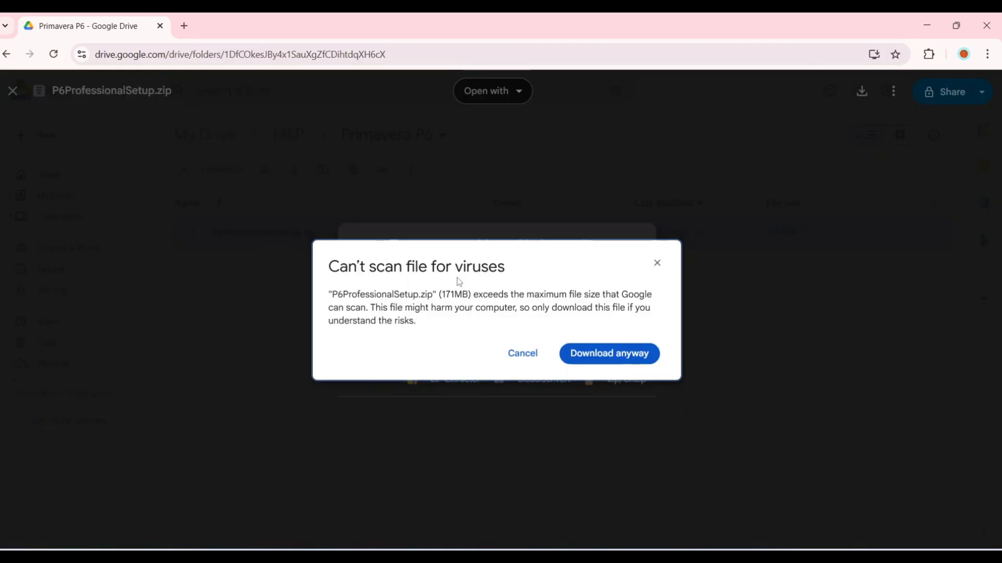
left_click(588, 359)
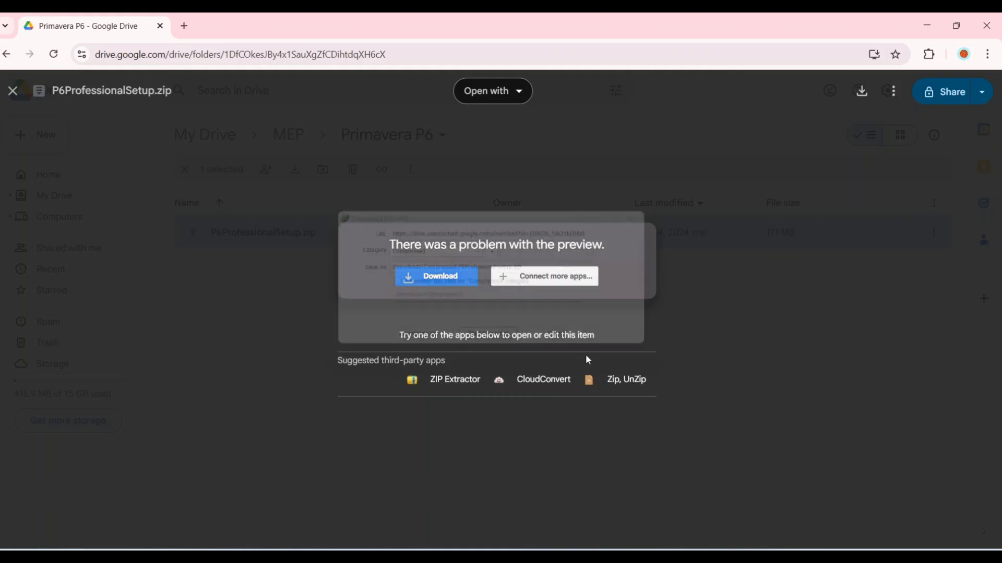
left_click(482, 345)
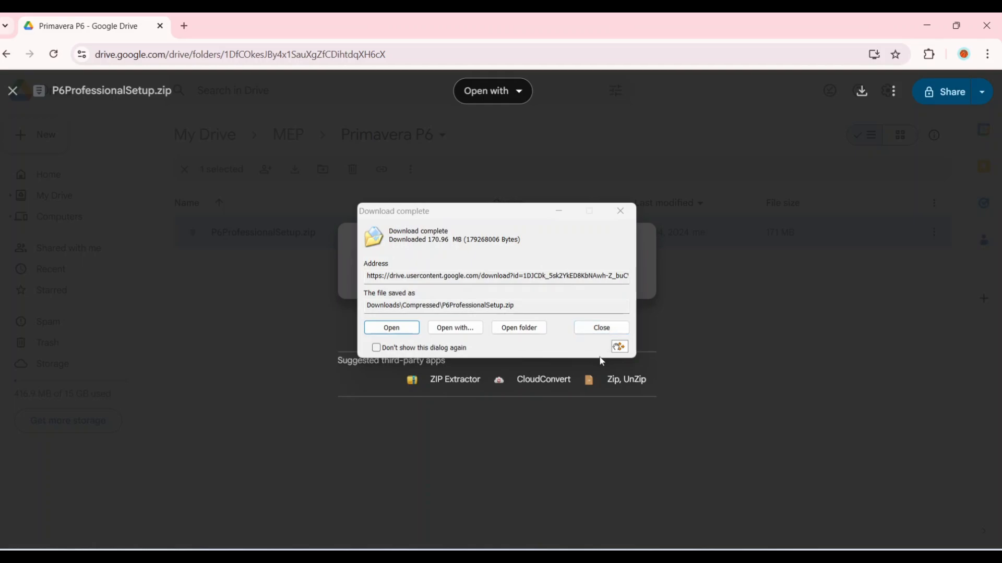
left_click(606, 332)
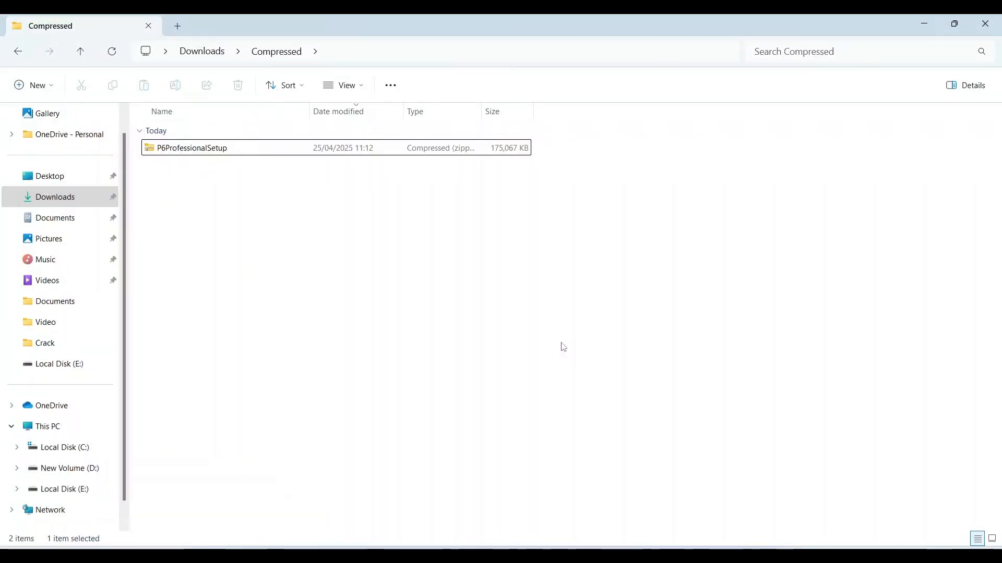
Step: Extract P6ProfessionalSetup.zip to the suggested folder, open it, and select the P6ProfessionalSetup application
left_click(313, 150)
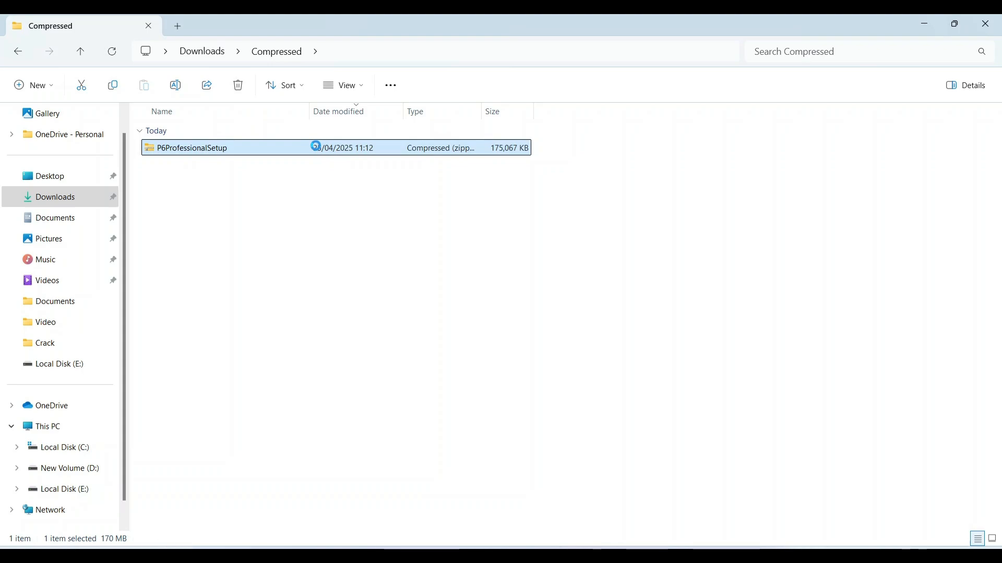
right_click(316, 147)
left_click(415, 90)
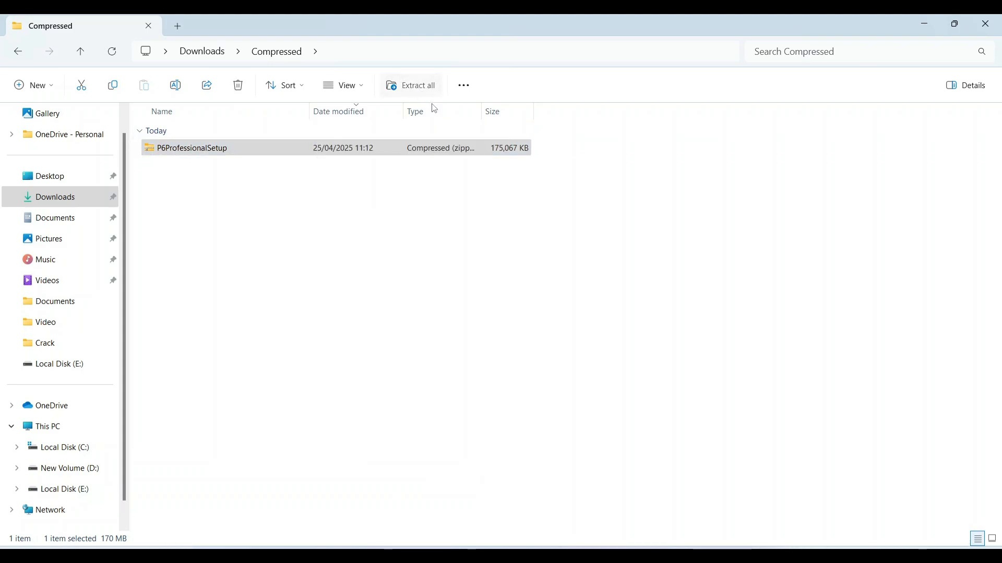
left_click(605, 420)
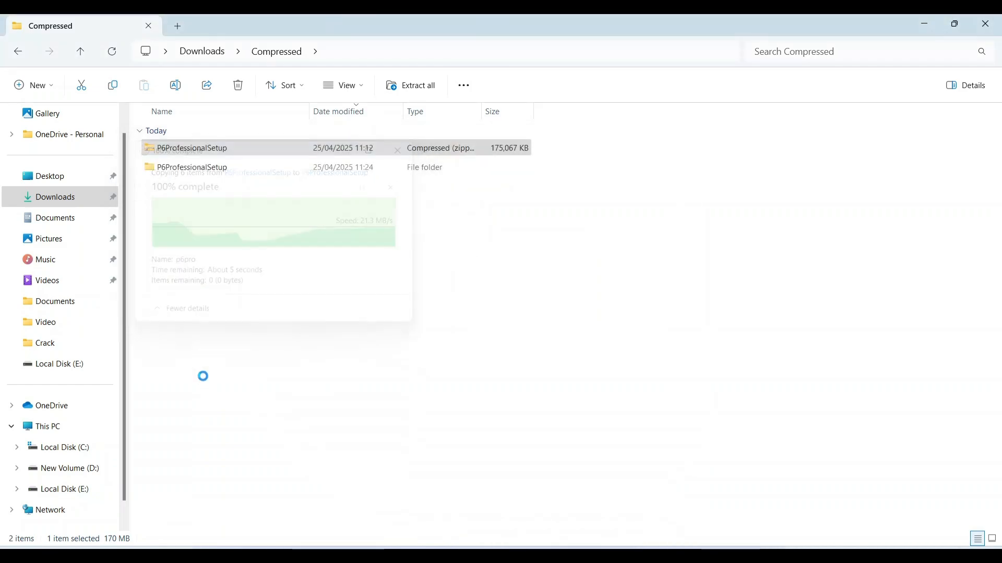
double_click(224, 173)
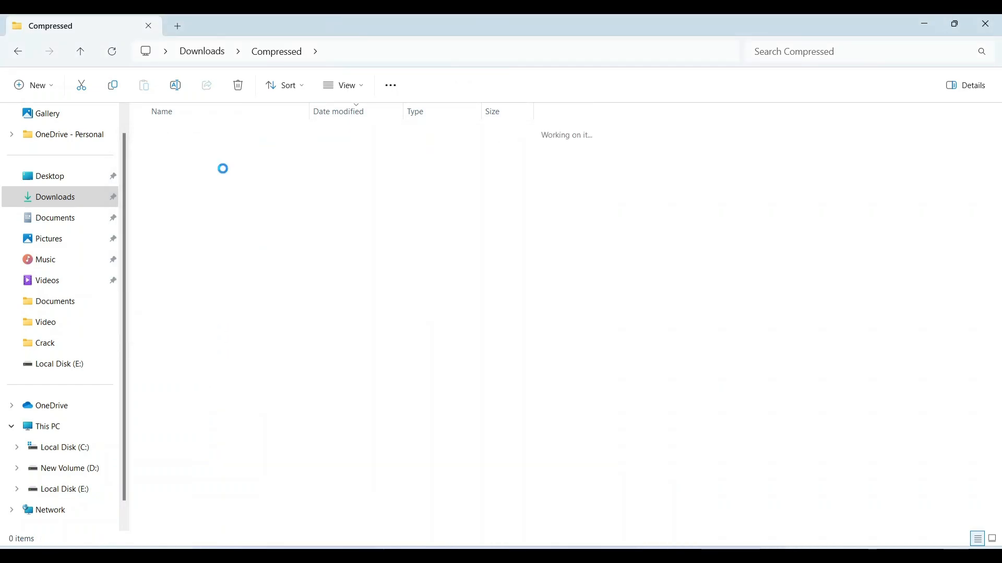
left_click(228, 203)
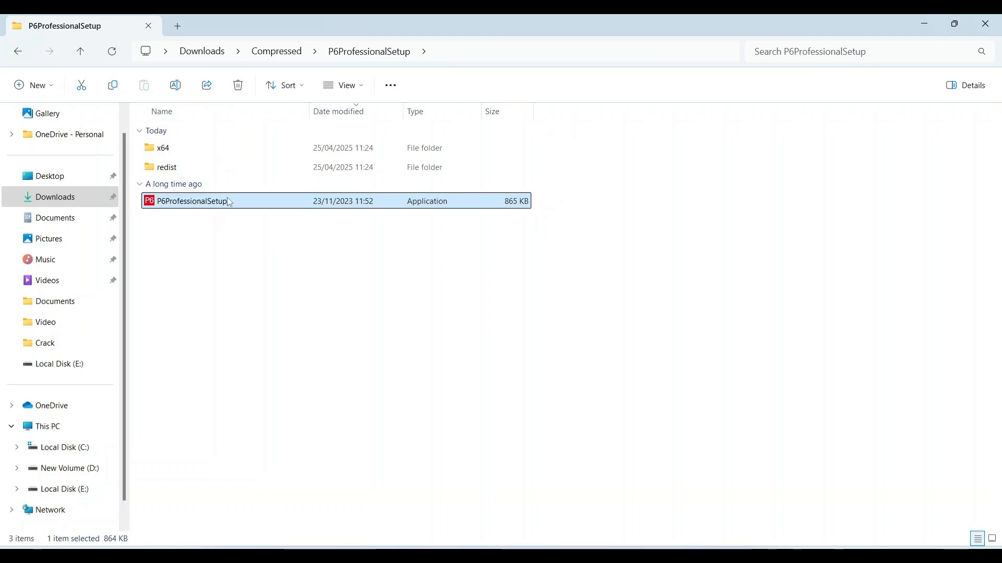
Step: Run P6ProfessionalSetup as administrator with a Typical install, then launch Database Configuration at the finish
right_click(230, 203)
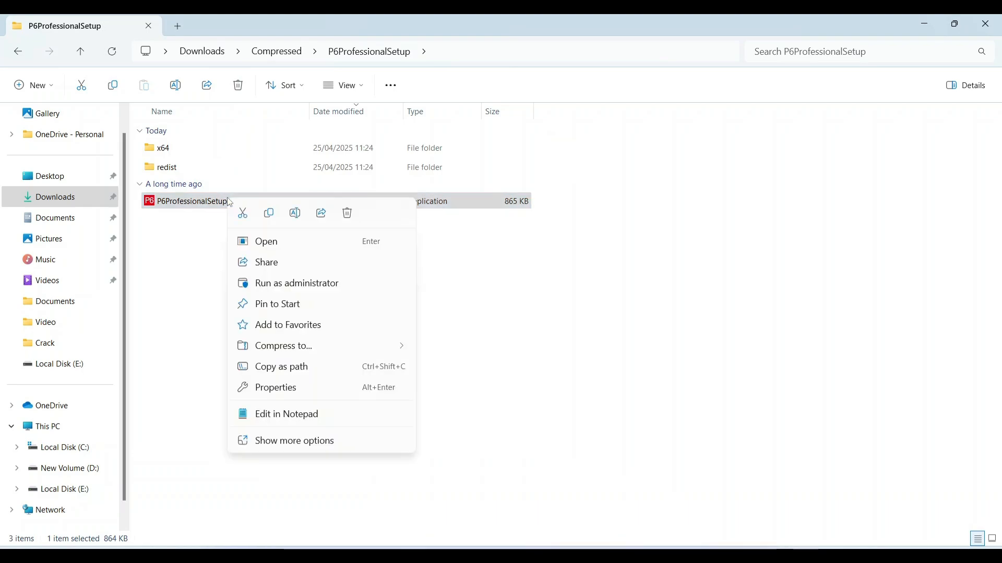
left_click(272, 290)
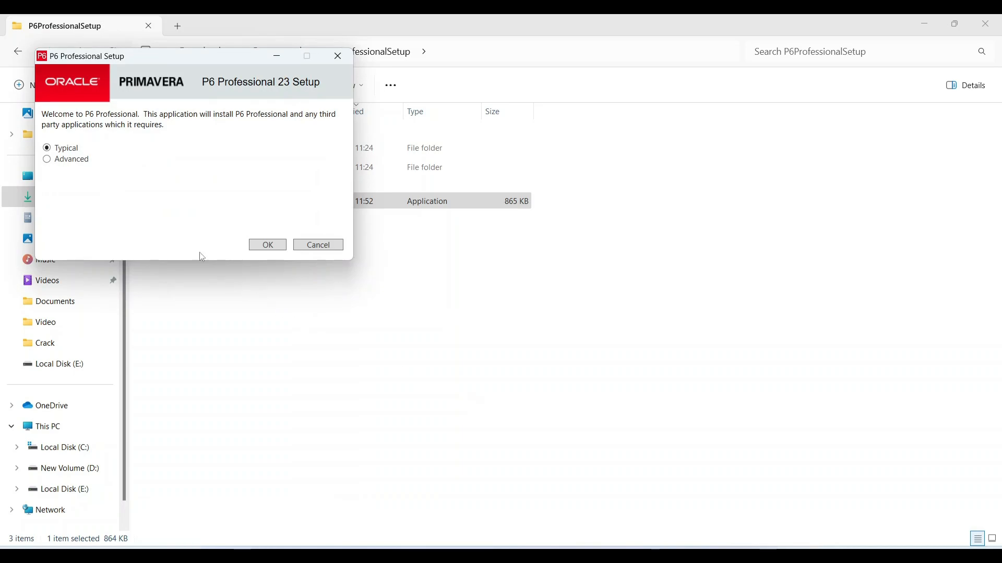
left_click(274, 245)
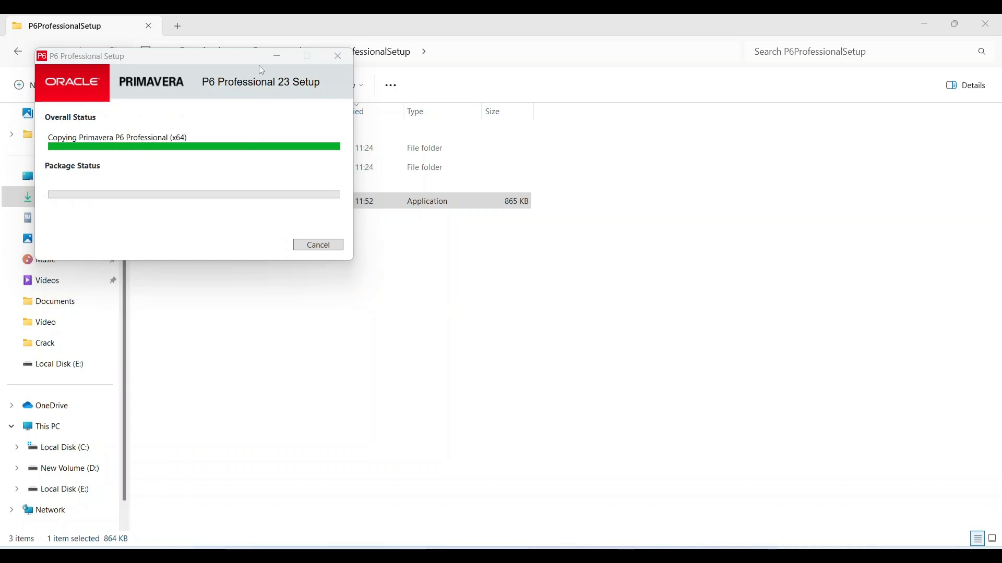
left_click_drag(240, 70, 397, 162)
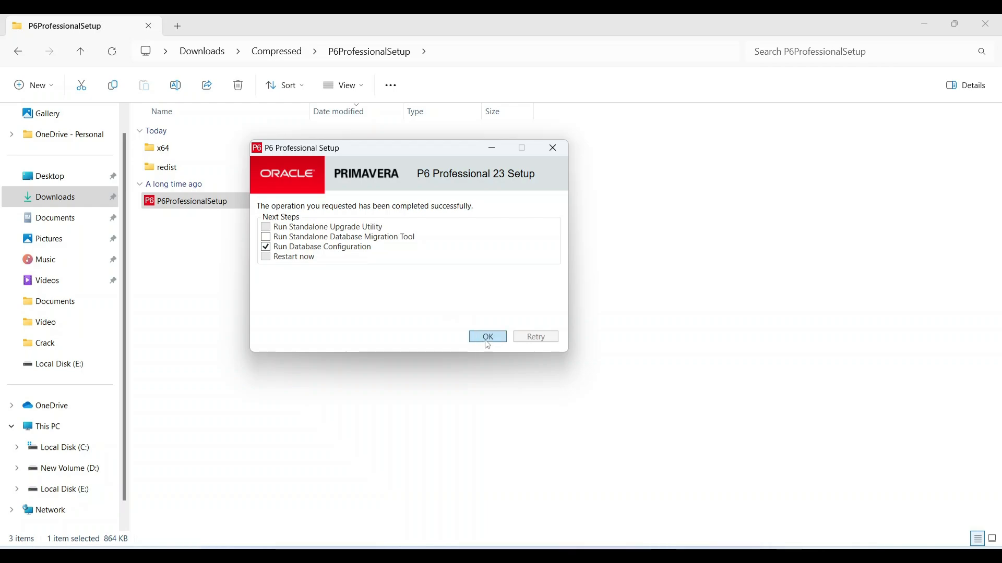
left_click(502, 336)
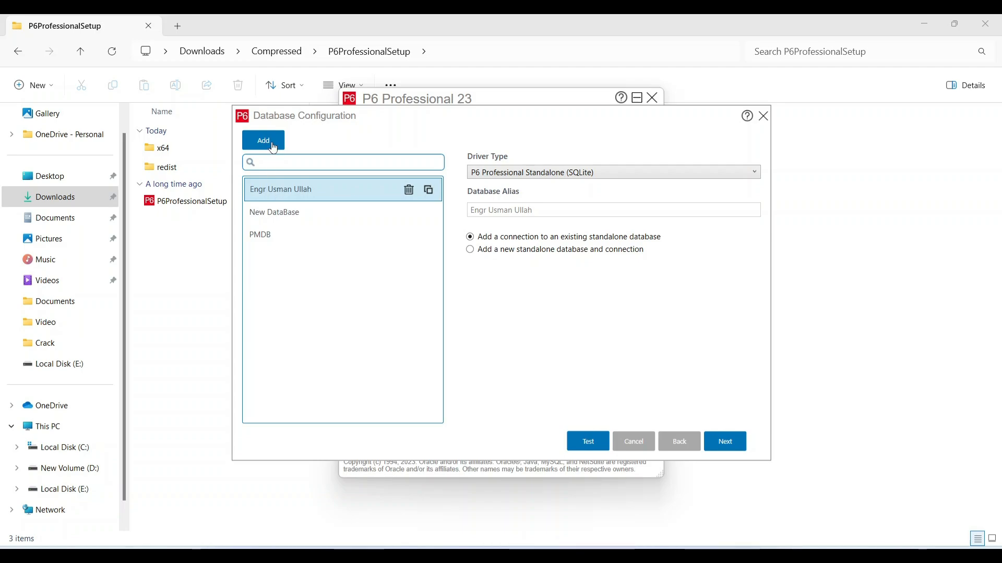
Step: Add a connection with a custom alias on P6 Professional Standalone (SQLite), creating a new standalone database
left_click(273, 148)
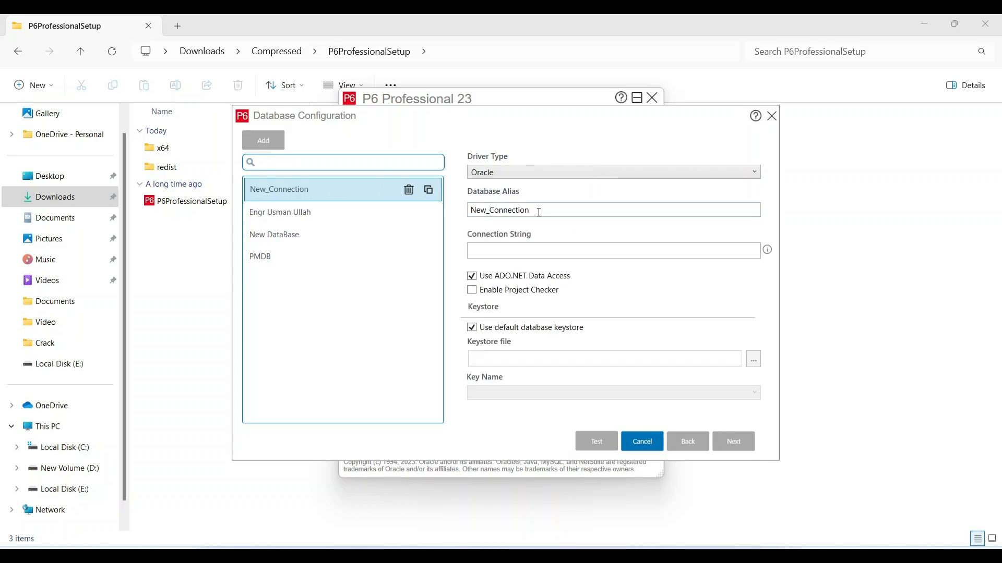
left_click_drag(539, 212, 474, 215)
type("E")
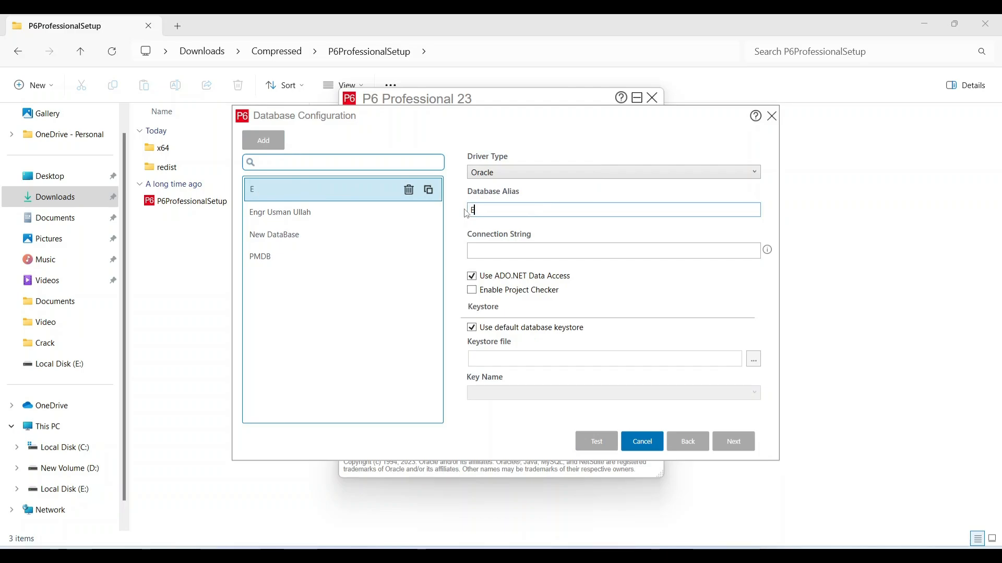
type("ngr Ahmadf")
left_click(516, 176)
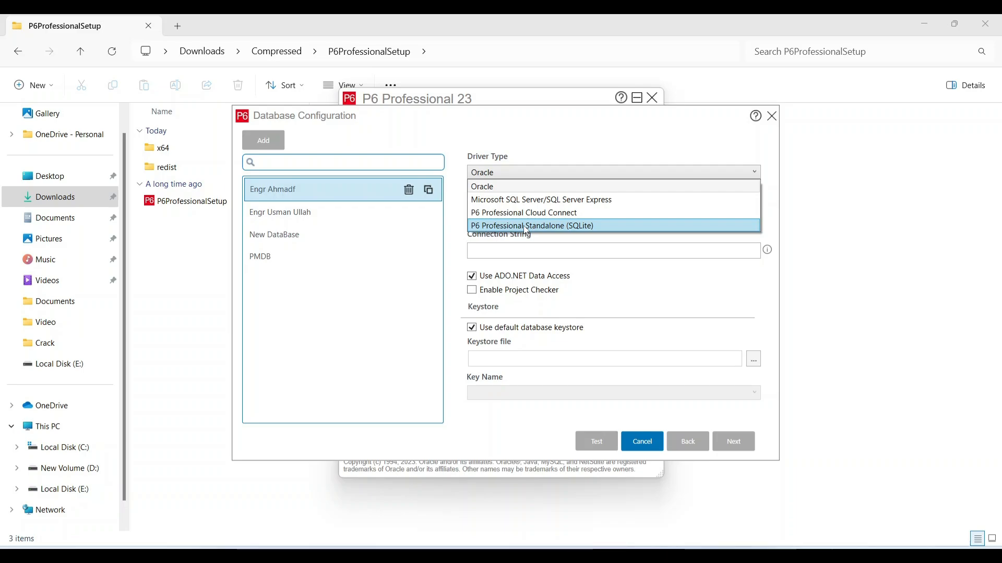
left_click(526, 227)
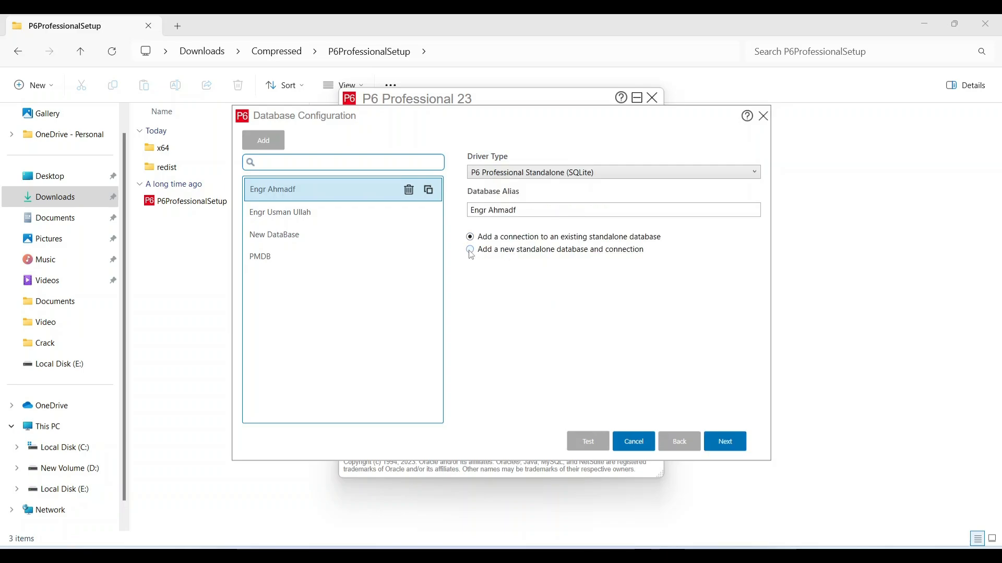
left_click(470, 251)
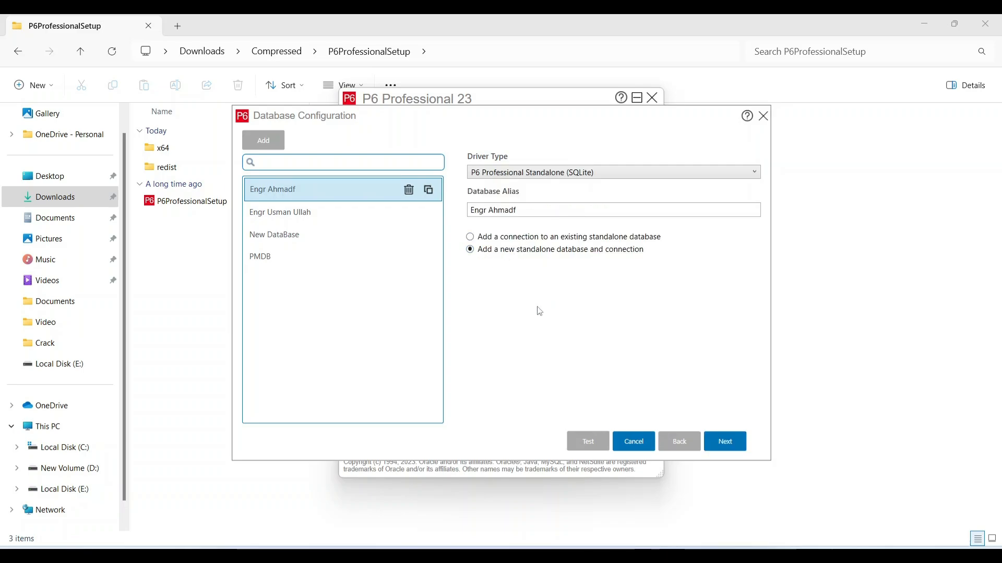
left_click(728, 444)
Step: Replace the default admin login name with a custom one and enter the admin password in both password fields
left_click_drag(498, 276, 467, 282)
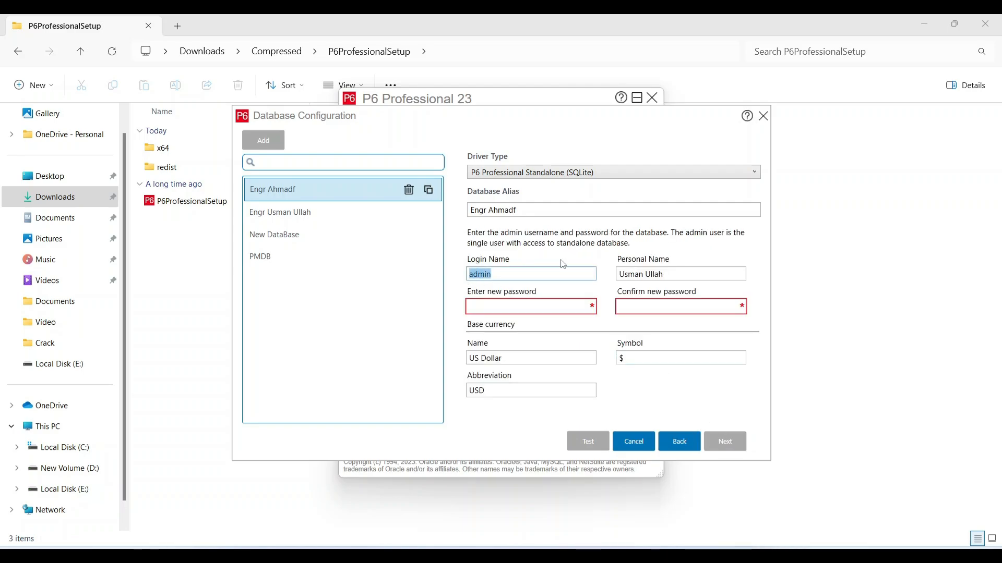
type("Engr Ahmad")
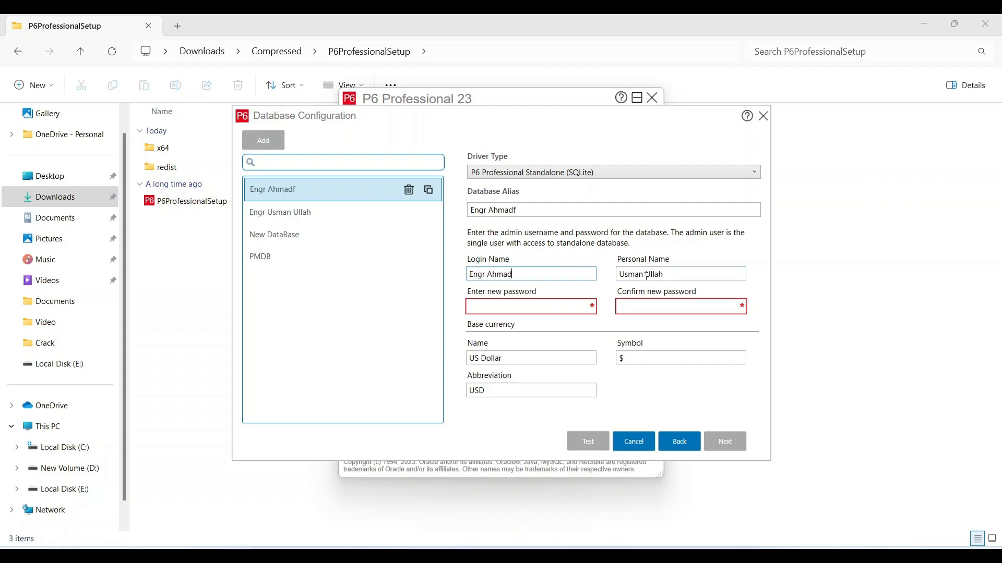
left_click(677, 272)
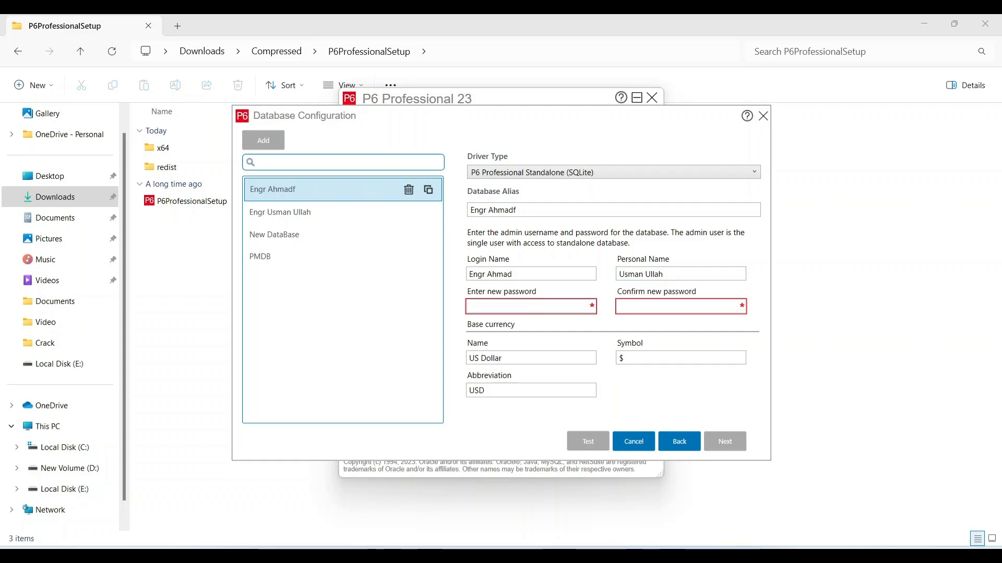
type("123")
left_click(647, 303)
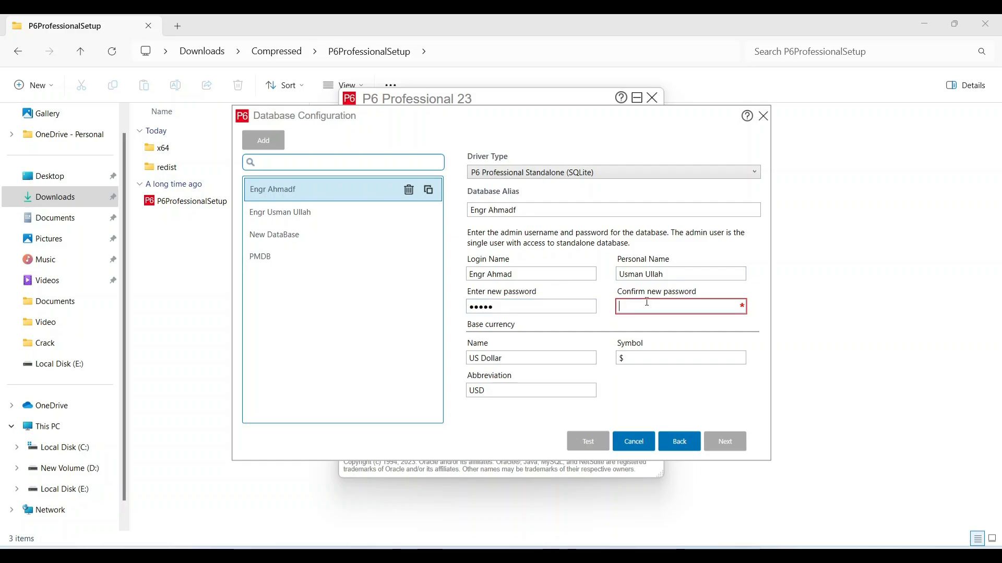
type("12345")
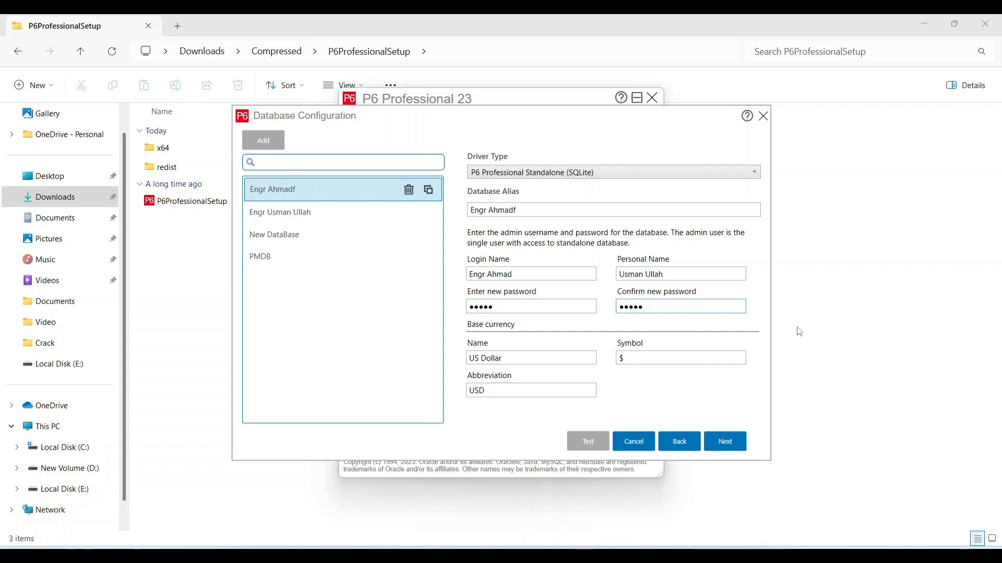
Step: Keep sample data loading on for PPMDBSQLite.db and turn off Use ADO.NET Data Access
left_click(726, 442)
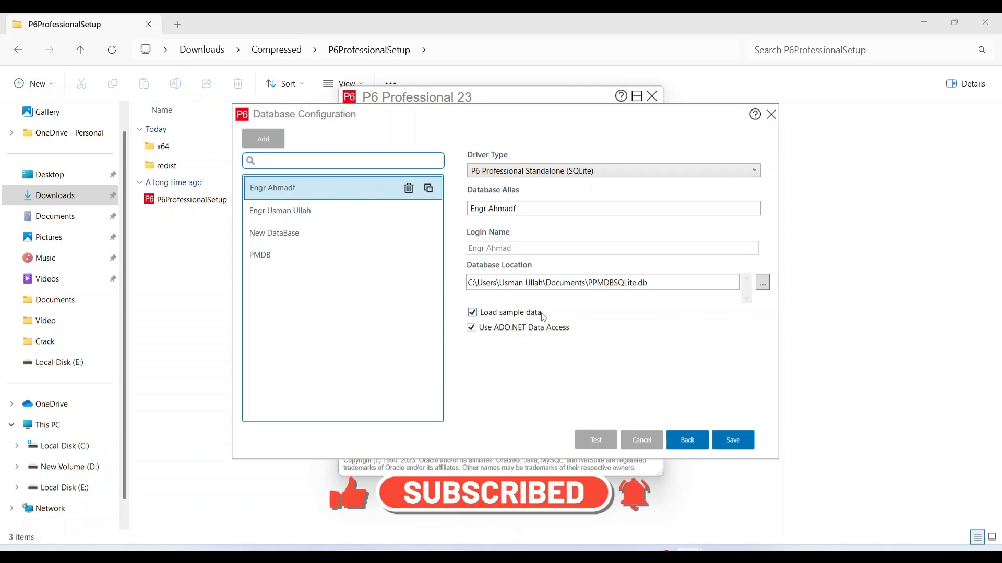
left_click(471, 330)
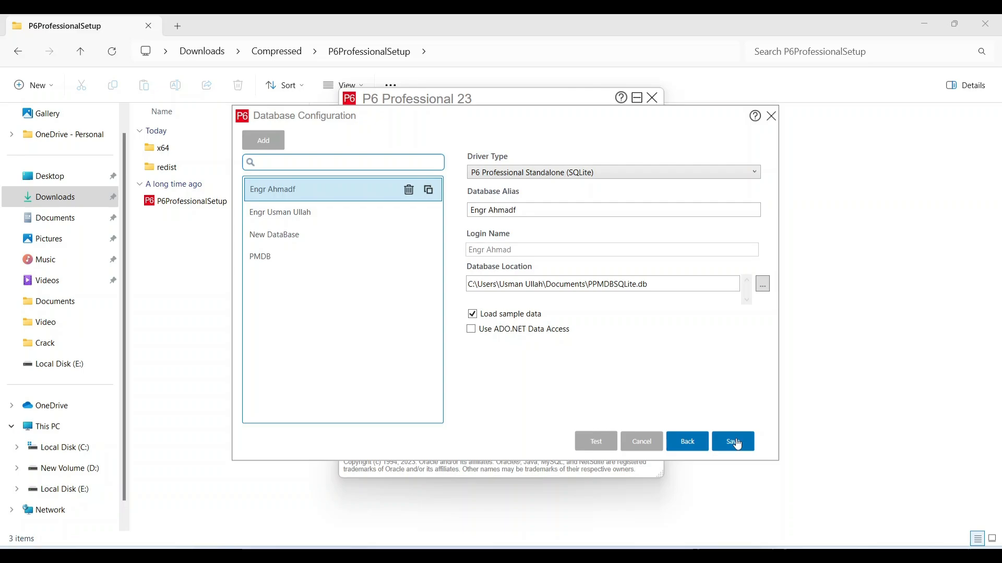
Step: Save the new database alias, confirm the saved message, and close the configuration and login windows
left_click(735, 442)
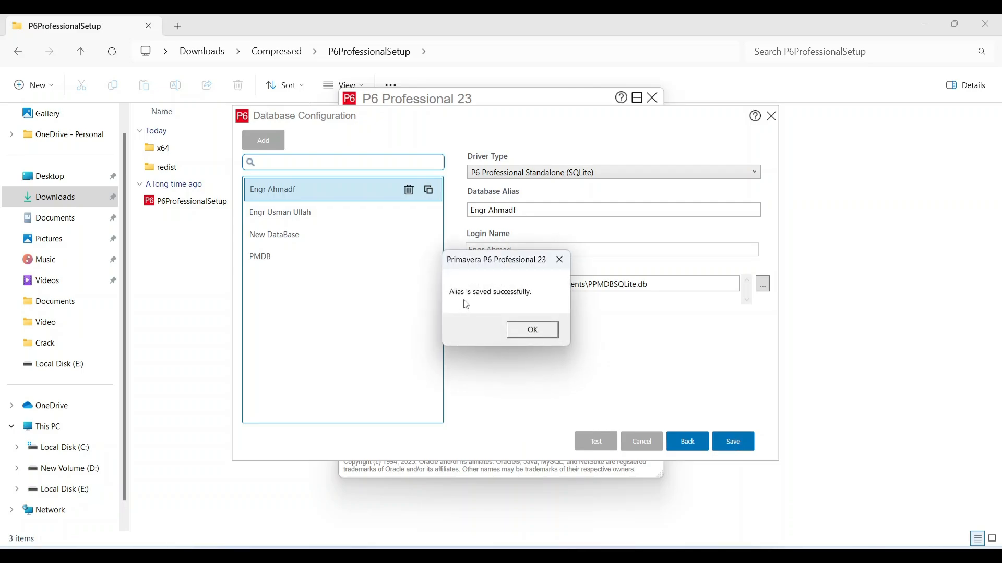
left_click(533, 329)
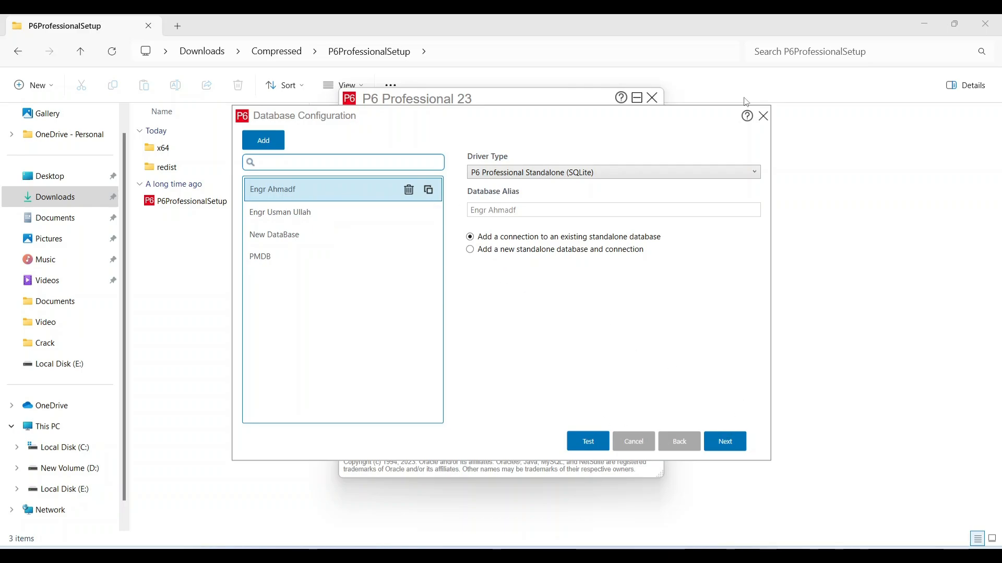
left_click(762, 116)
left_click(652, 99)
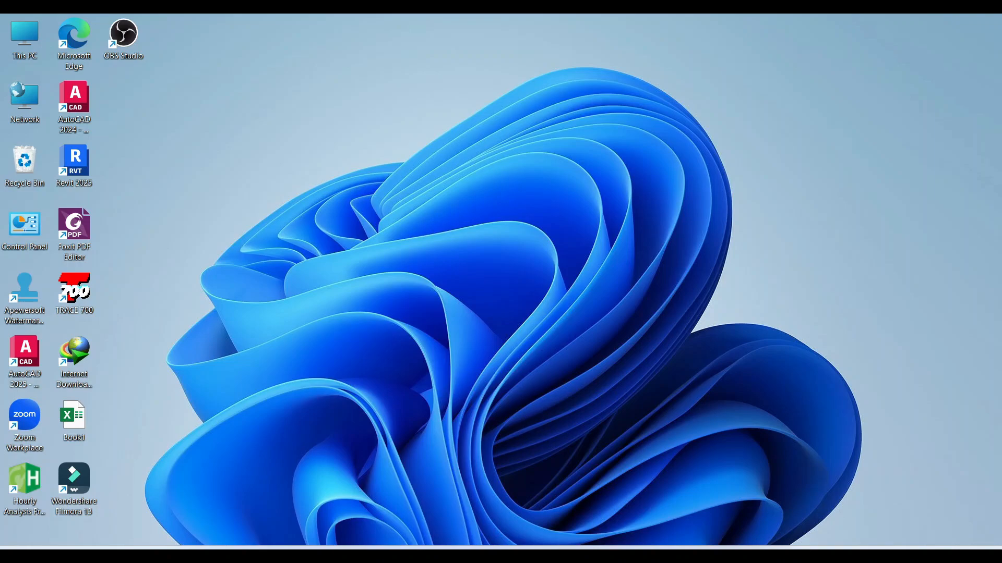
Step: Search 'p' in Windows search and launch P6 Professional 23 (x64)
key("super+s")
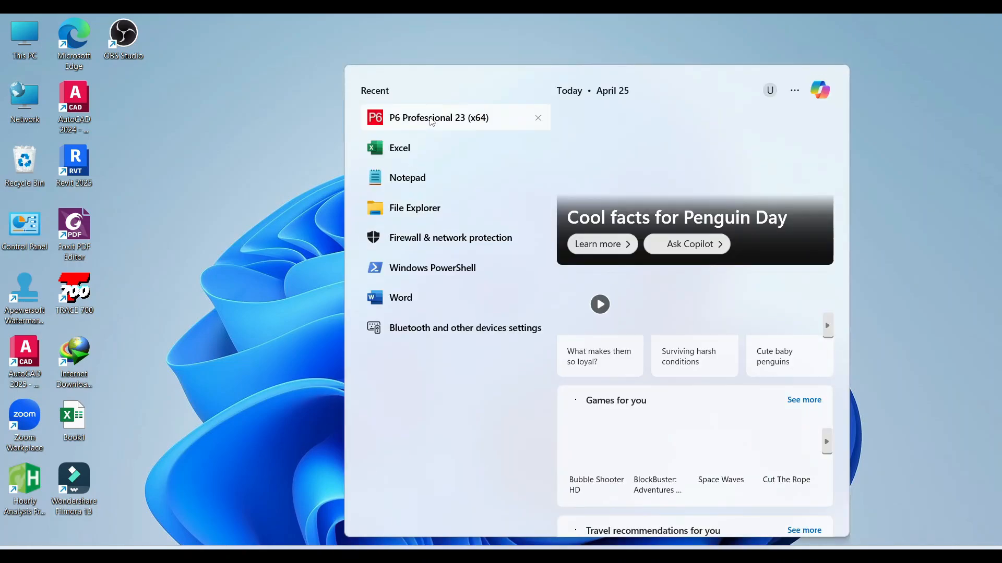
type("p")
left_click(431, 162)
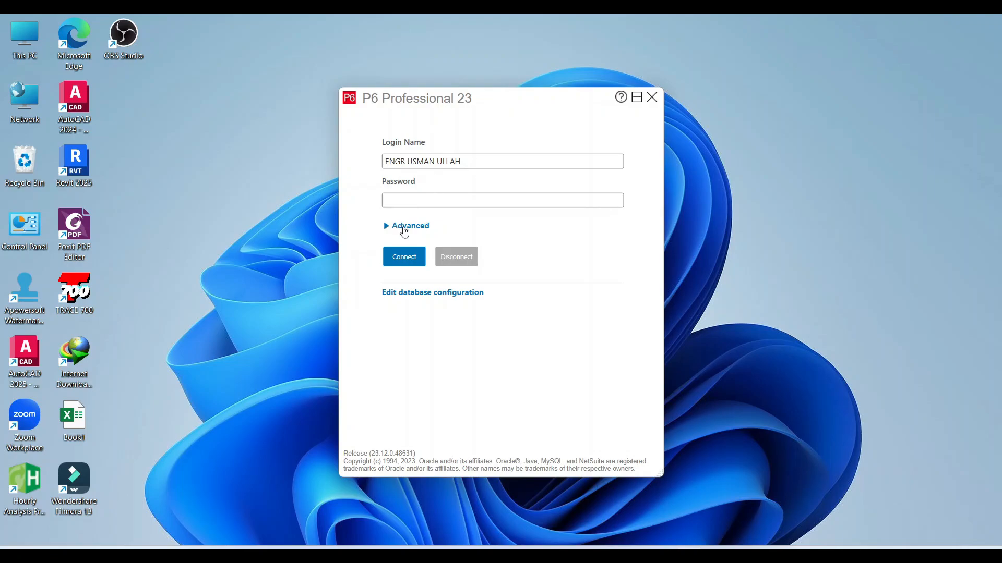
Step: Expand Advanced, choose the new sample database, try connecting, and dismiss the invalid login error
left_click(404, 230)
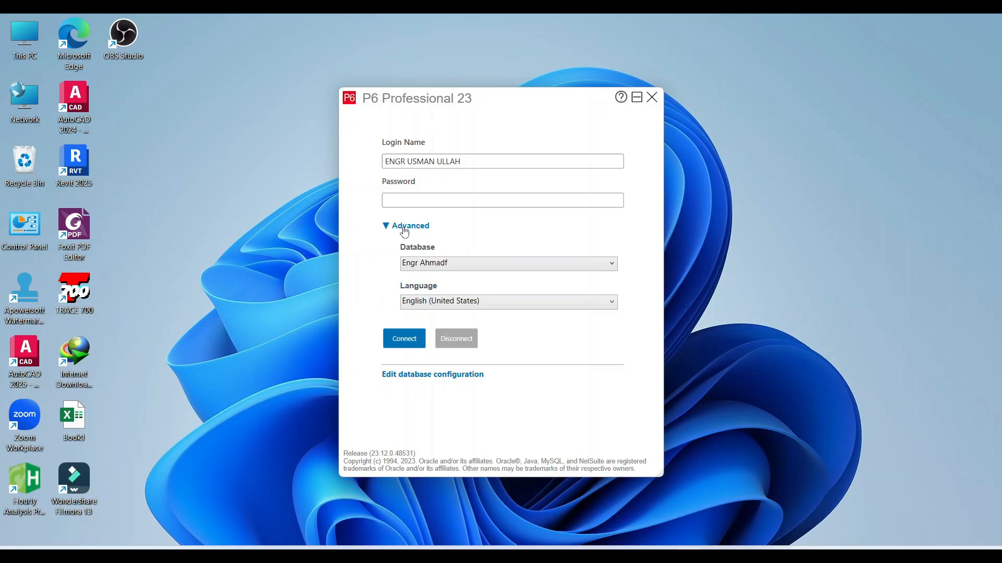
left_click(502, 266)
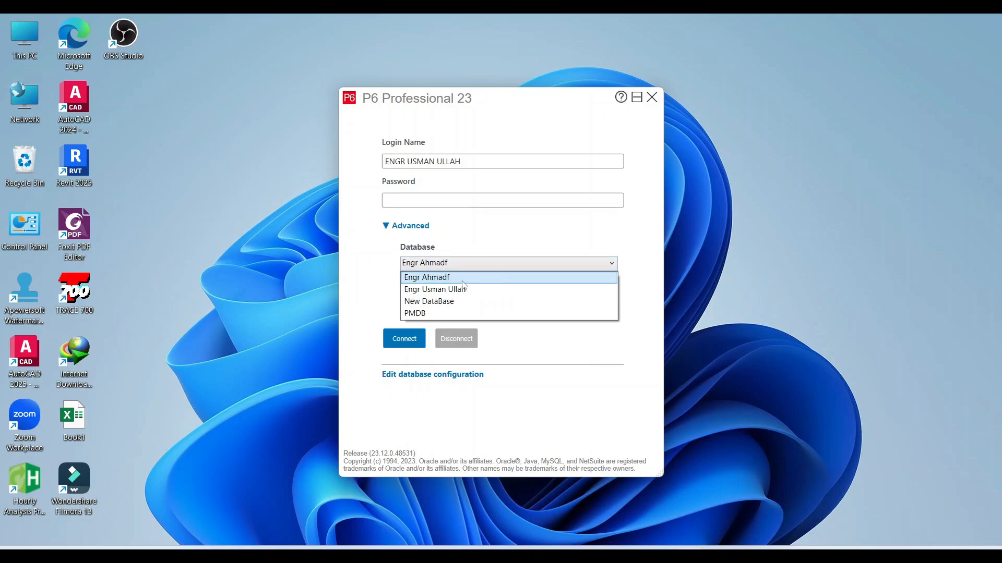
left_click(459, 283)
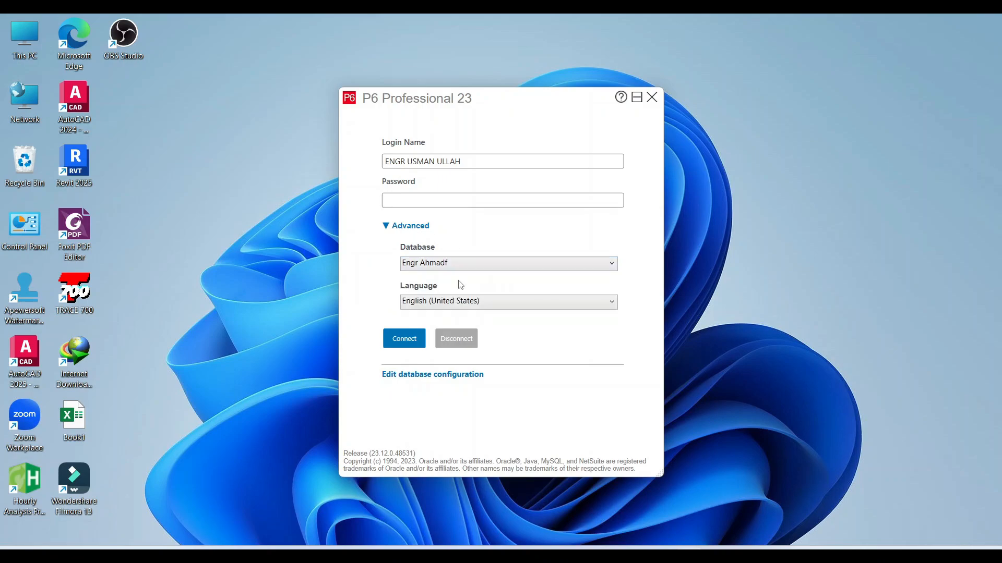
left_click(399, 340)
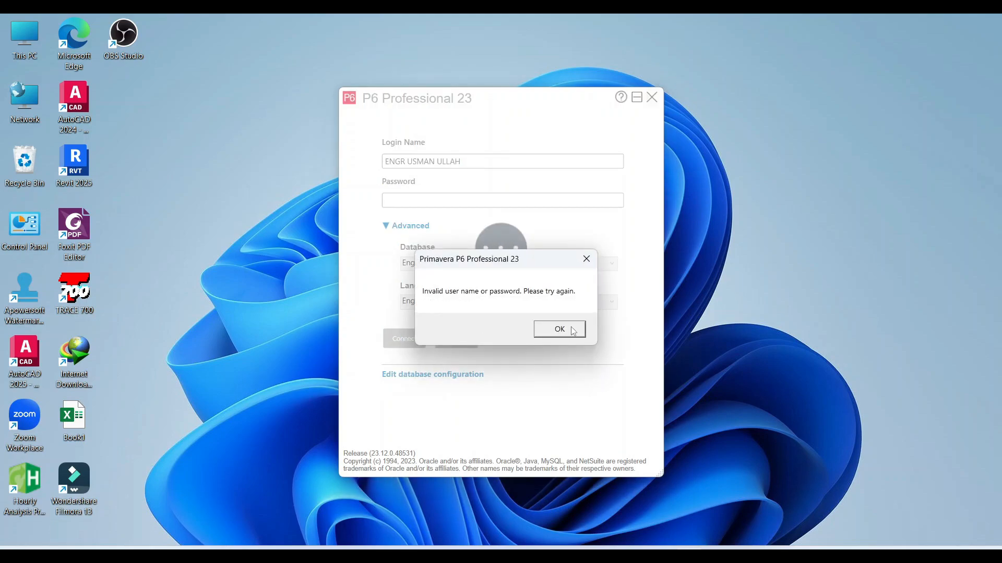
left_click(572, 329)
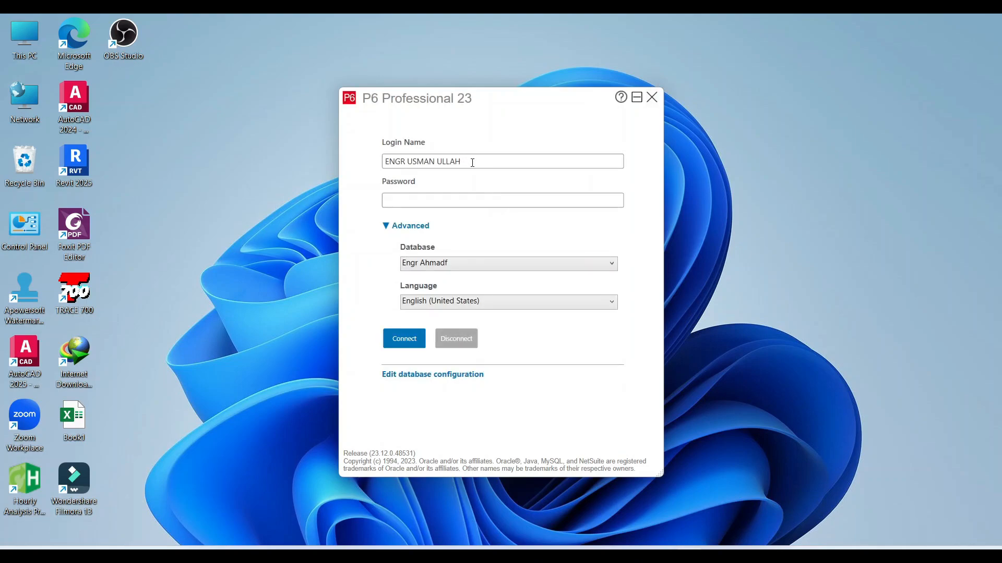
Step: Log in with the new database's login name and password, then dismiss the missing-industry warning
left_click_drag(472, 163, 373, 161)
type("En")
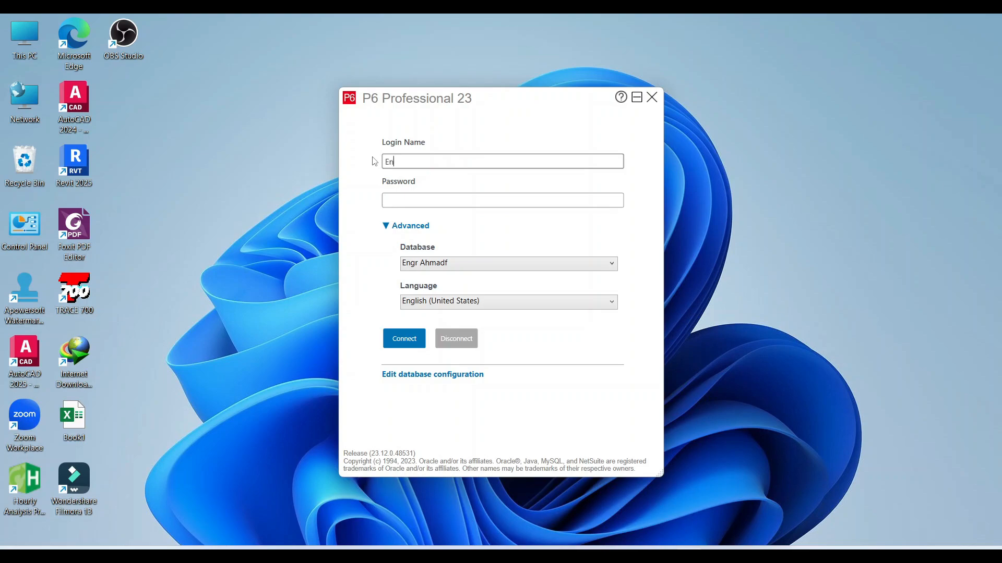
type("gr ")
type("Amad")
type("h")
left_click(404, 201)
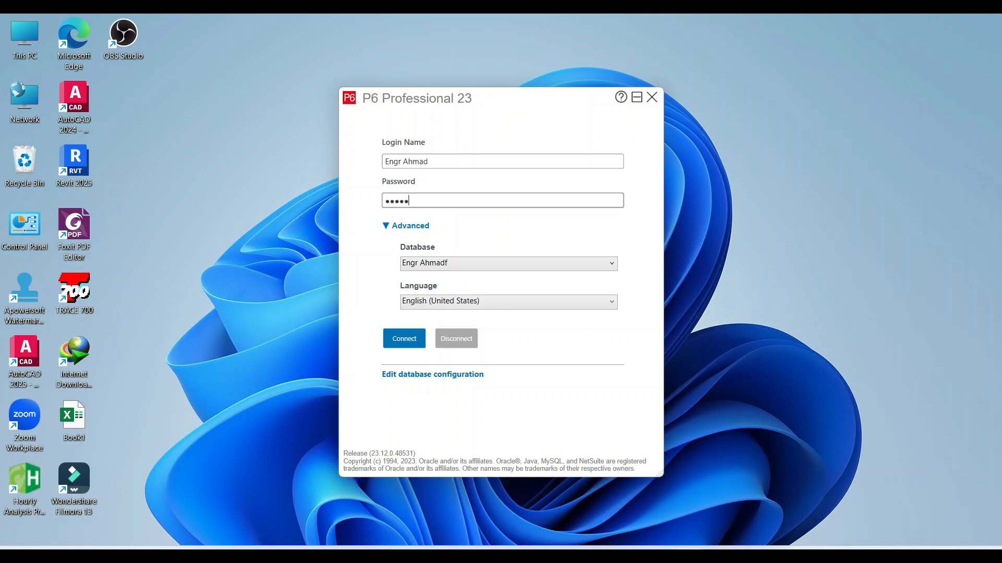
left_click(397, 340)
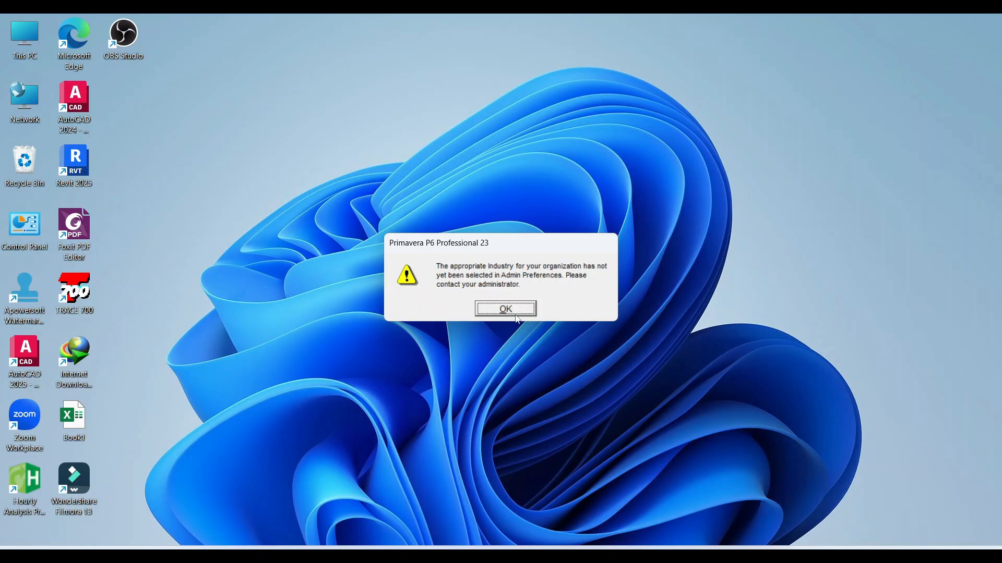
left_click(514, 312)
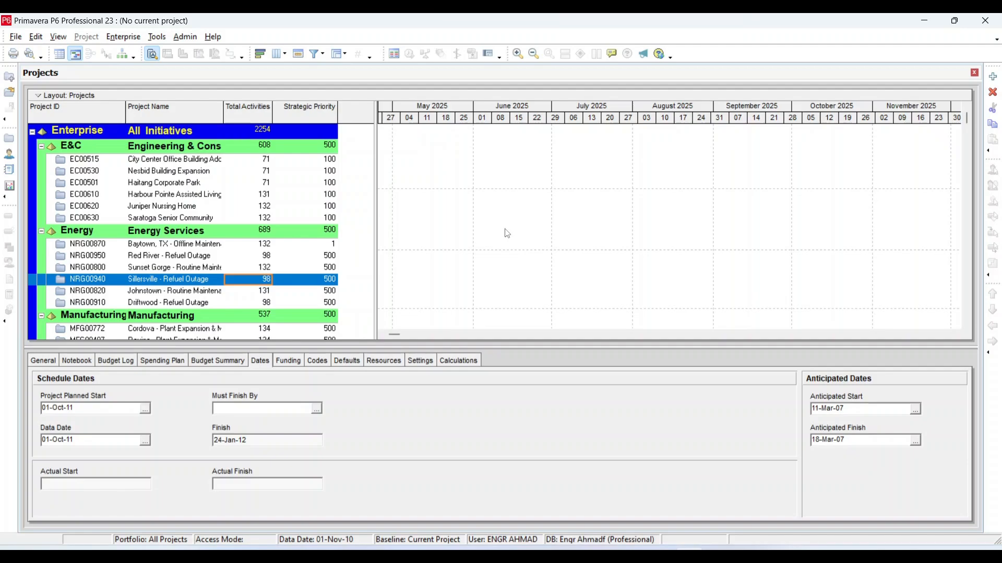
Step: Set the Admin Preferences industry to Engineering and Construction and accept the change notice
left_click(185, 37)
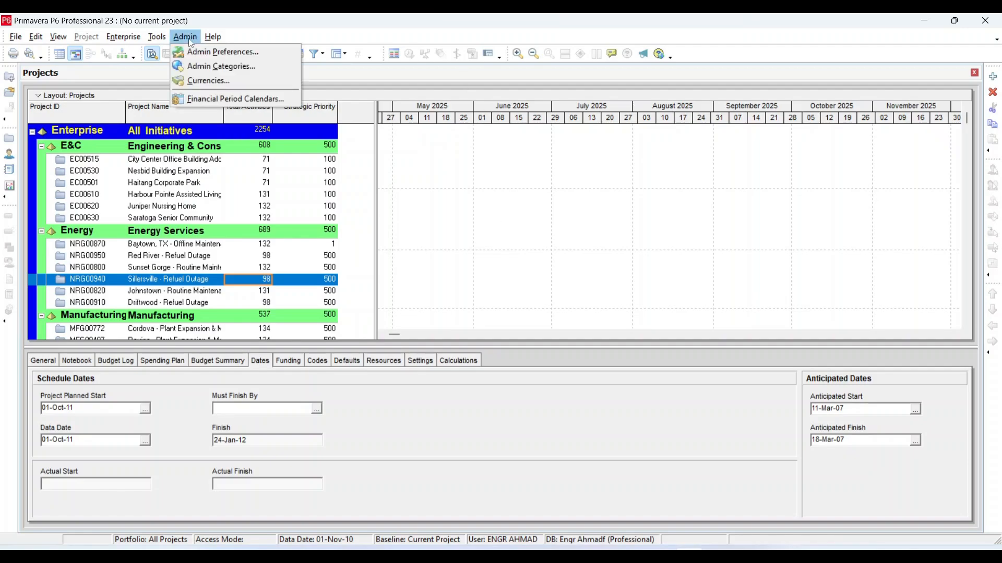
left_click(260, 58)
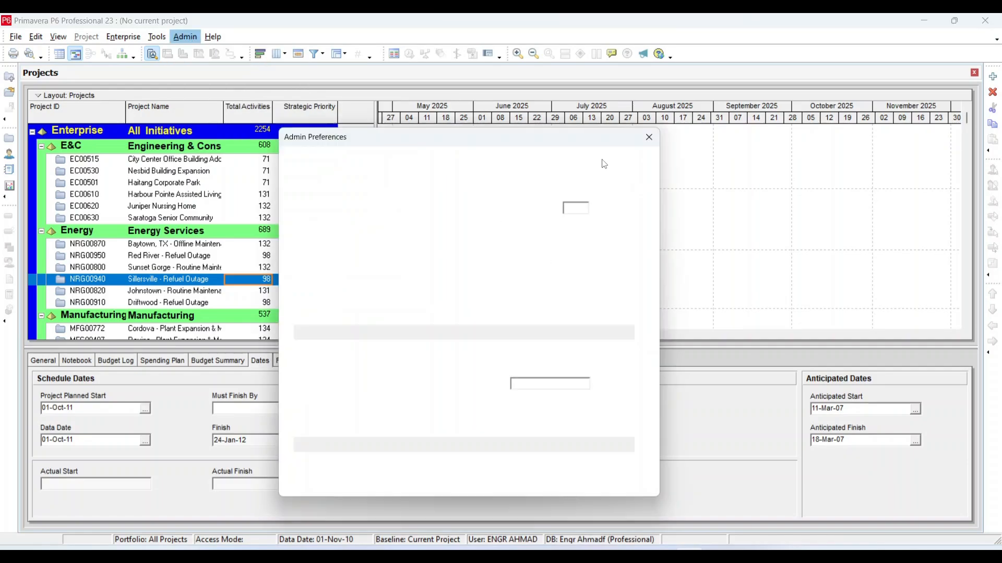
left_click(300, 285)
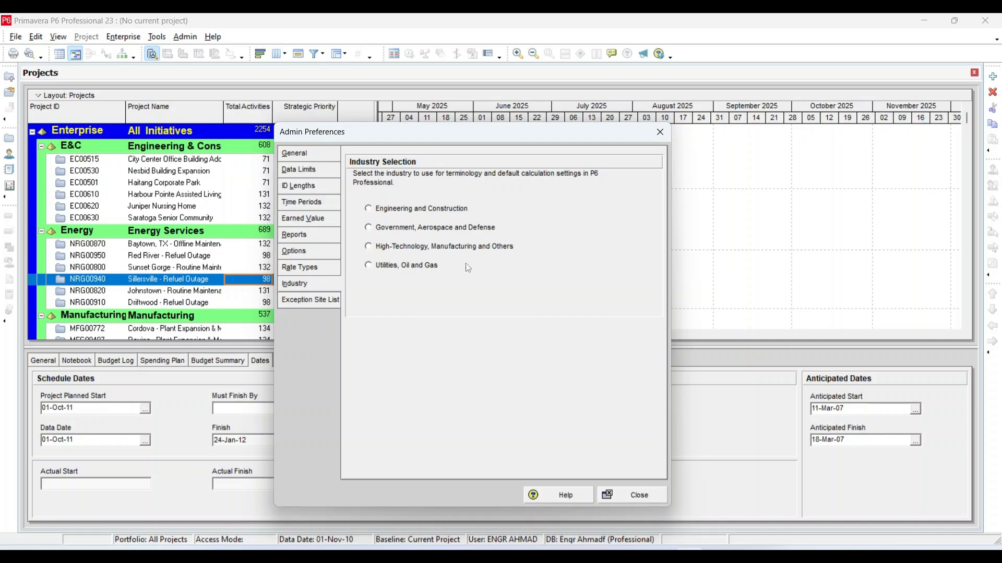
left_click(372, 210)
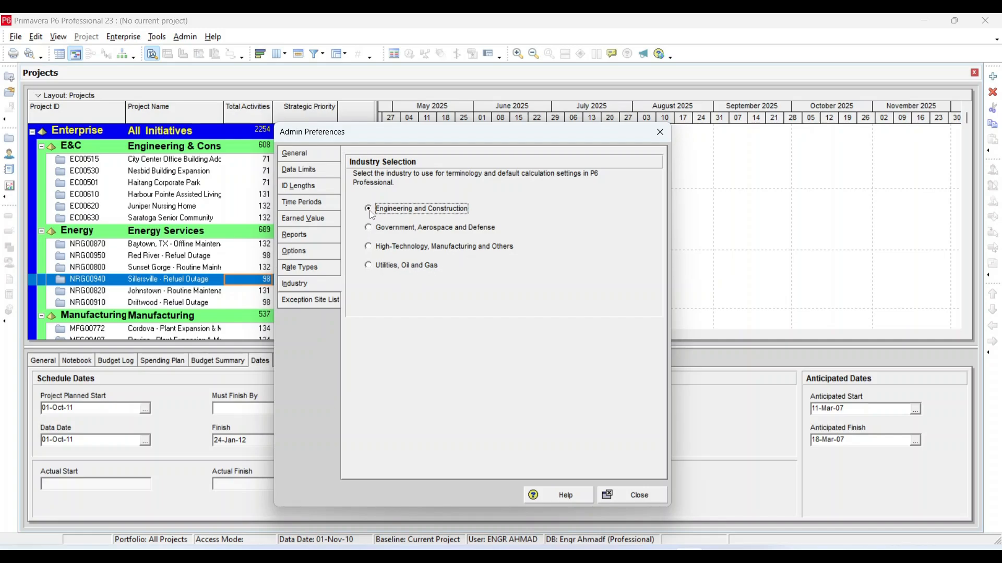
left_click(620, 496)
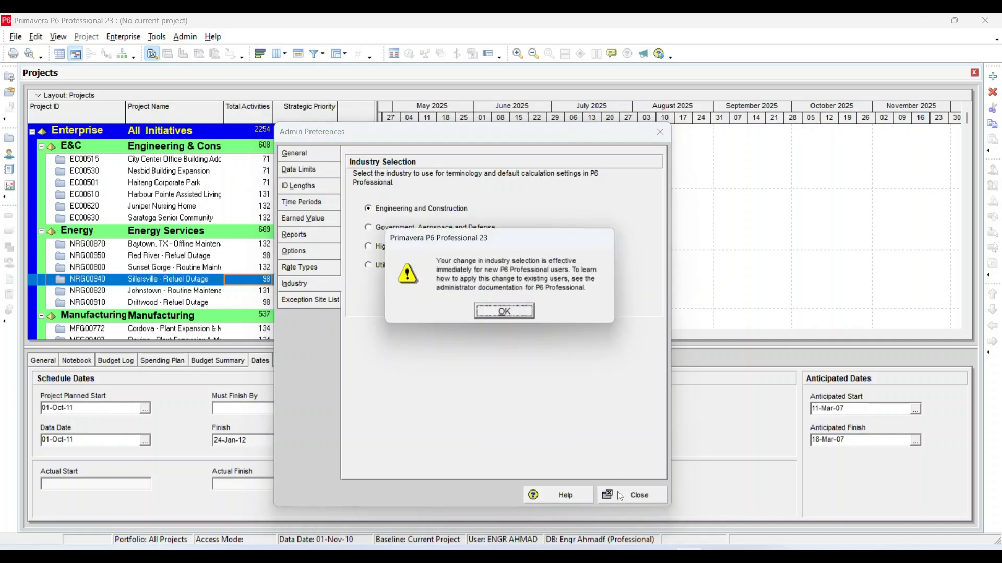
left_click(506, 313)
scroll(152, 226, "down", 15)
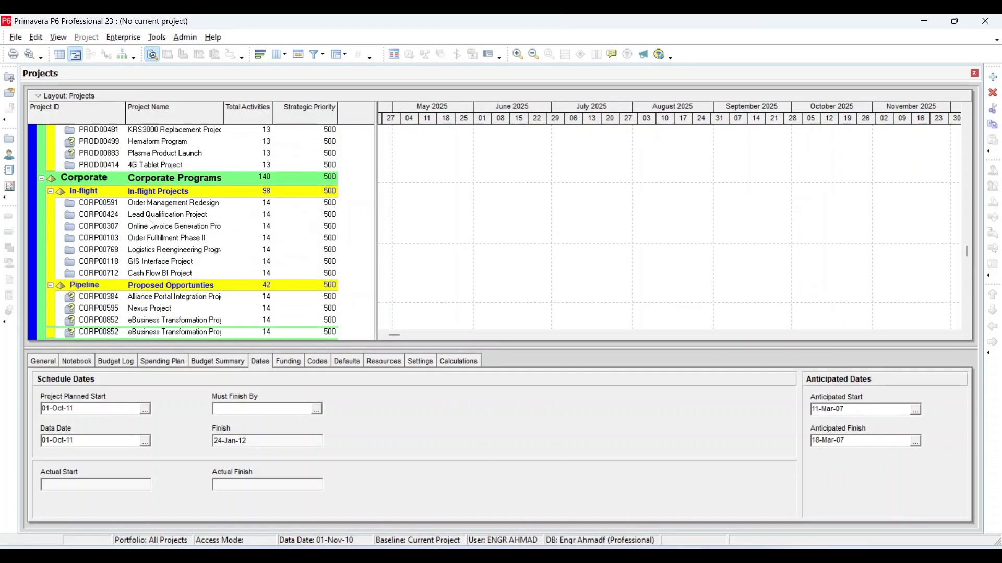
scroll(152, 226, "down", 3)
scroll(153, 225, "down", 1)
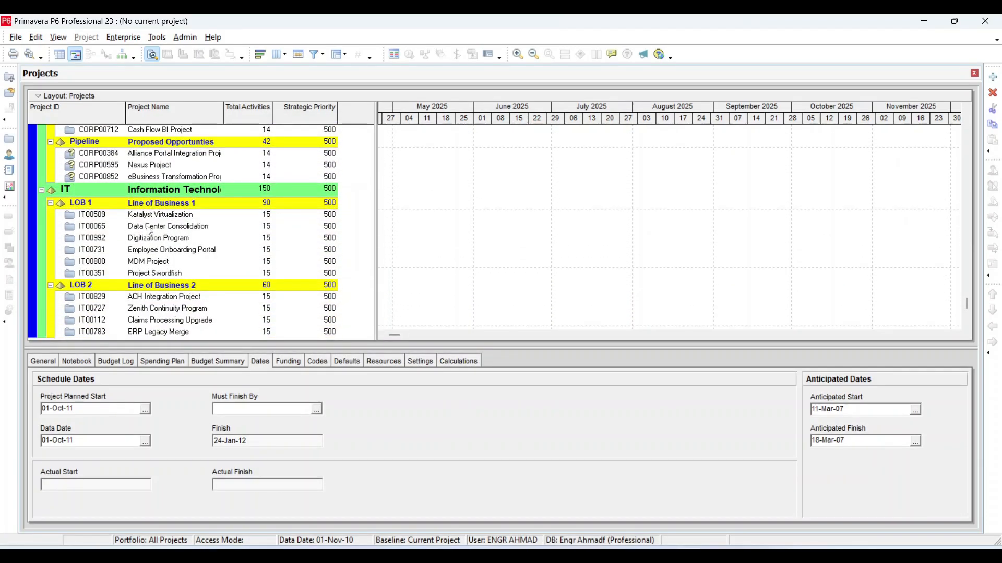
scroll(149, 232, "up", 6)
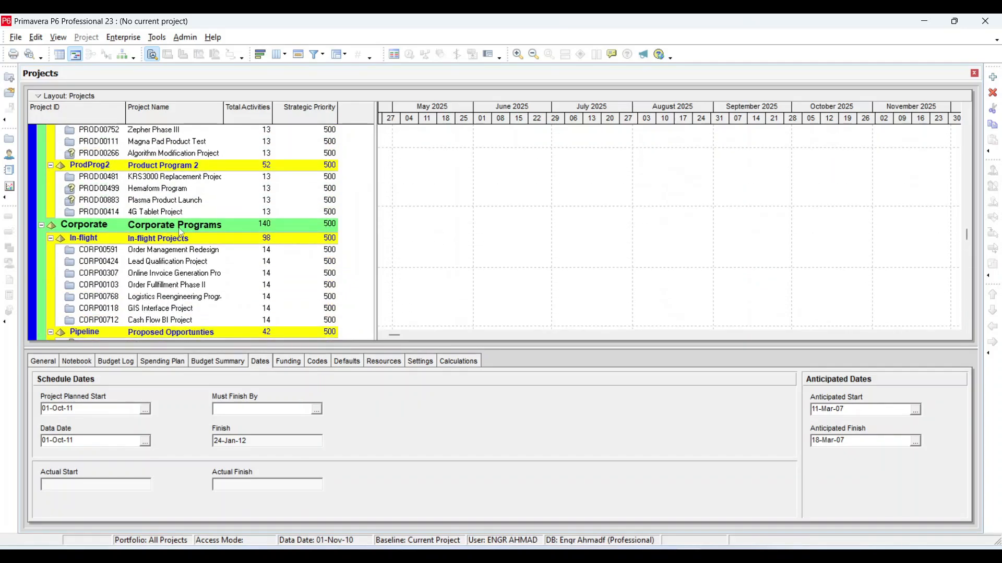
scroll(457, 216, "up", 4)
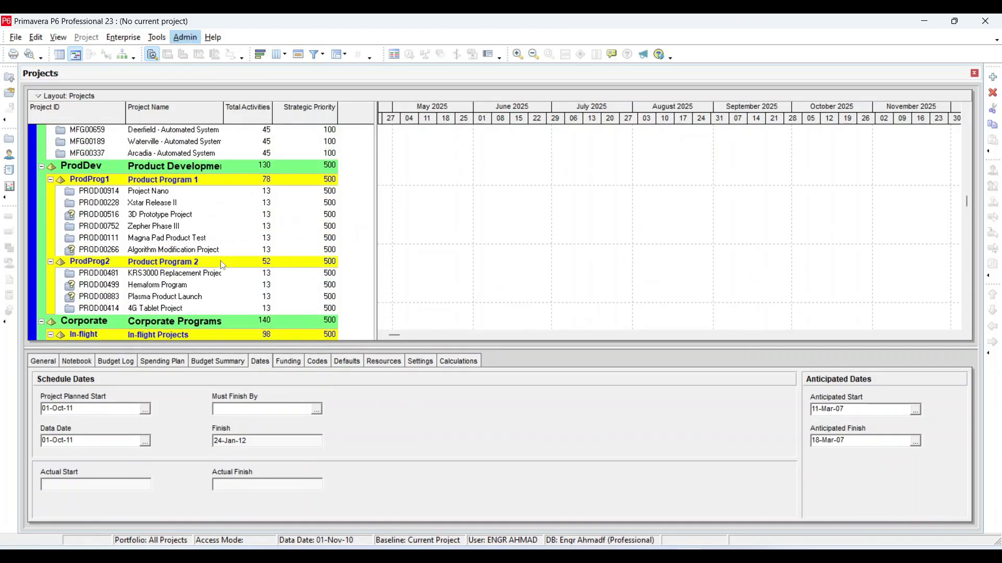
scroll(457, 216, "up", 1)
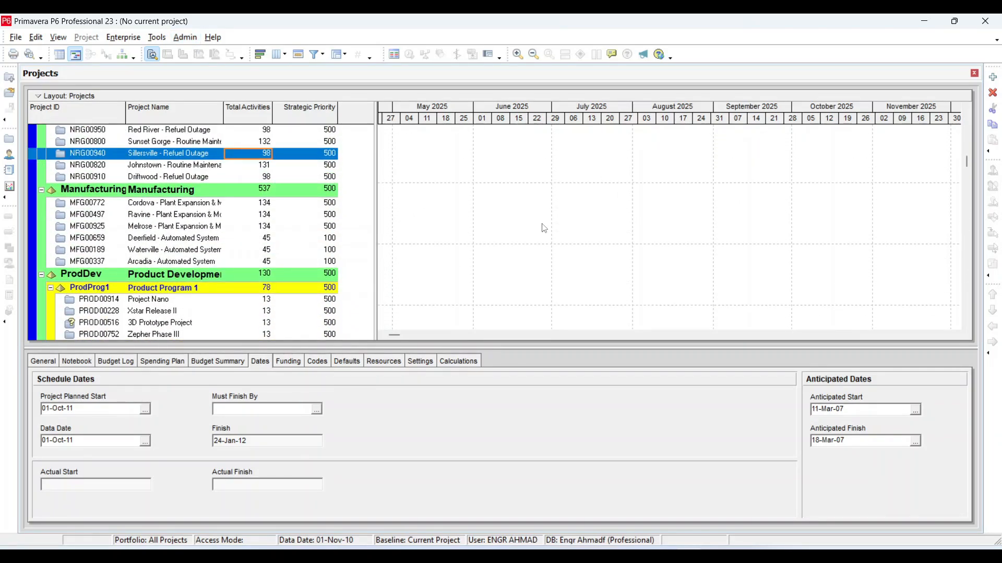
scroll(441, 266, "up", 4)
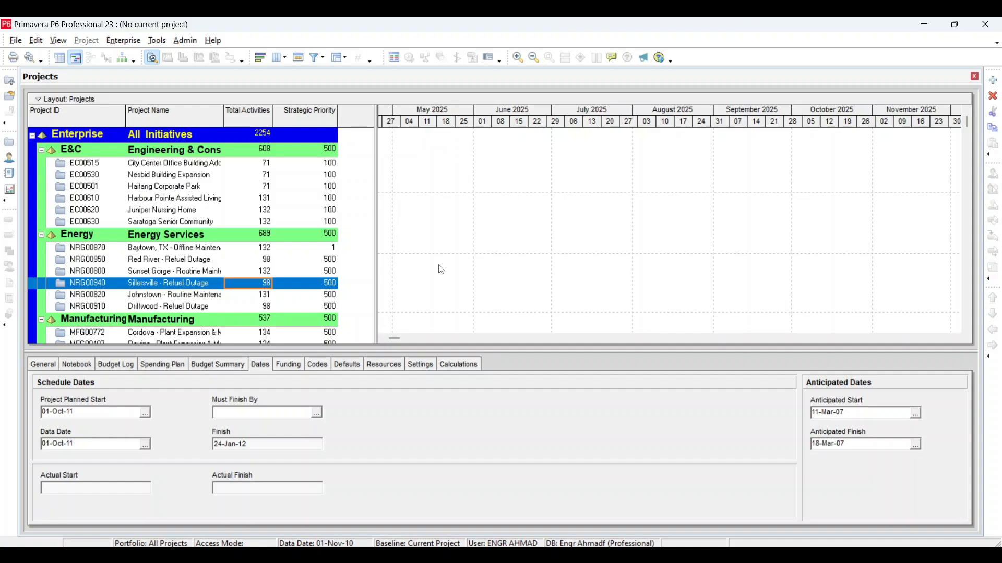